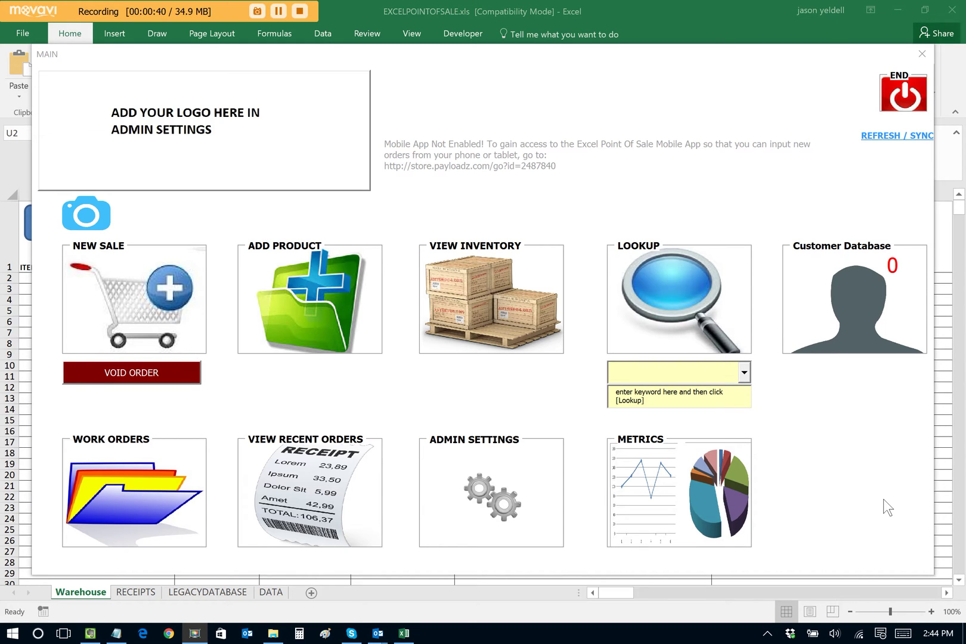
Log into admin settings with the staff user ID and password, and set branding to 'Asian Bistro'.
{"action": "left_click", "coordinate": [474, 499]}
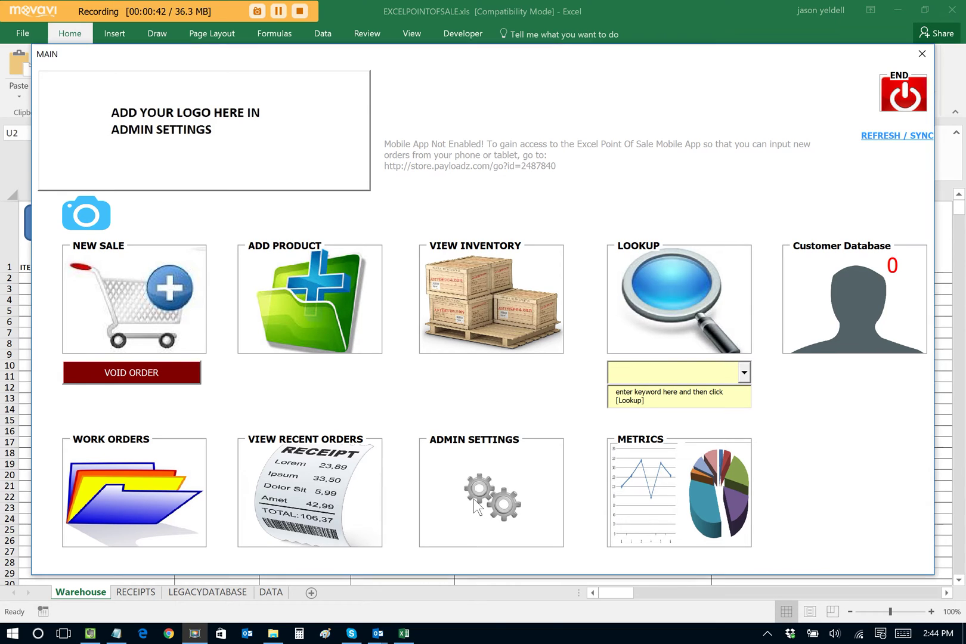
{"action": "left_click", "coordinate": [721, 245]}
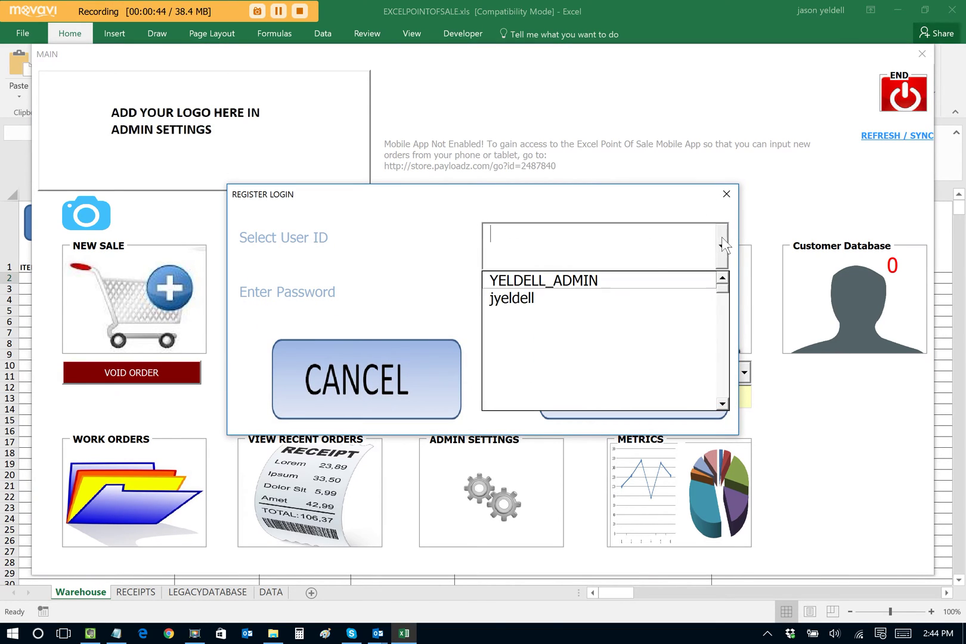
{"action": "left_click", "coordinate": [607, 298]}
{"action": "left_click", "coordinate": [597, 295]}
{"action": "type", "text": "*****"}
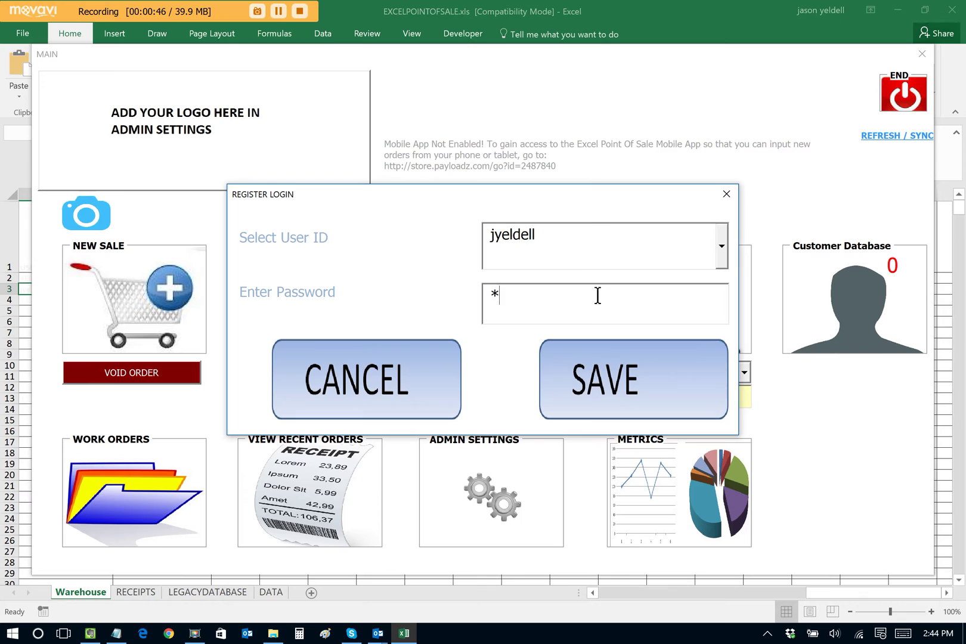
{"action": "left_click", "coordinate": [618, 397]}
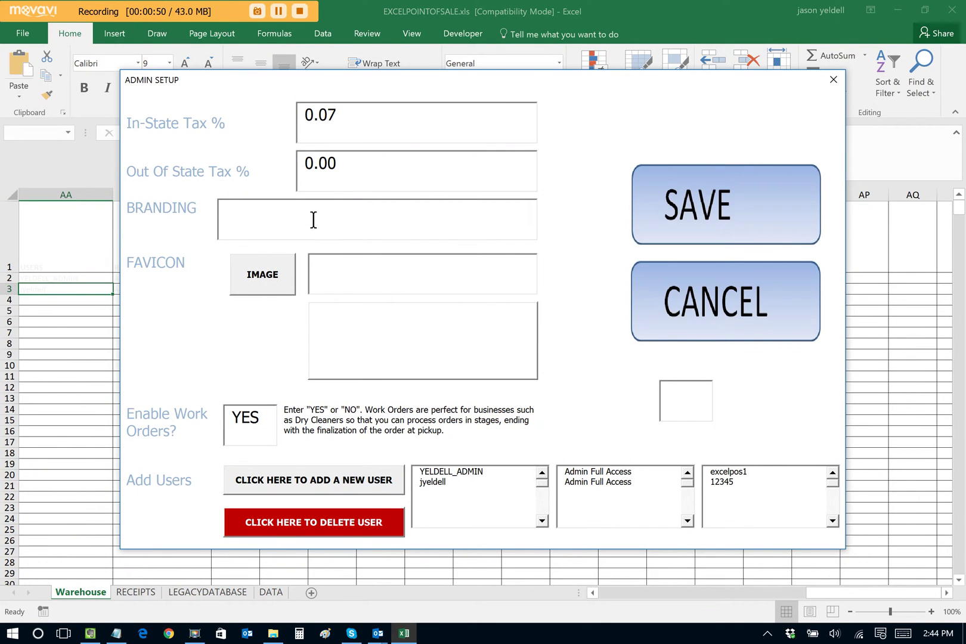
{"action": "left_click", "coordinate": [308, 221]}
{"action": "type", "text": "Asian Bistro"}
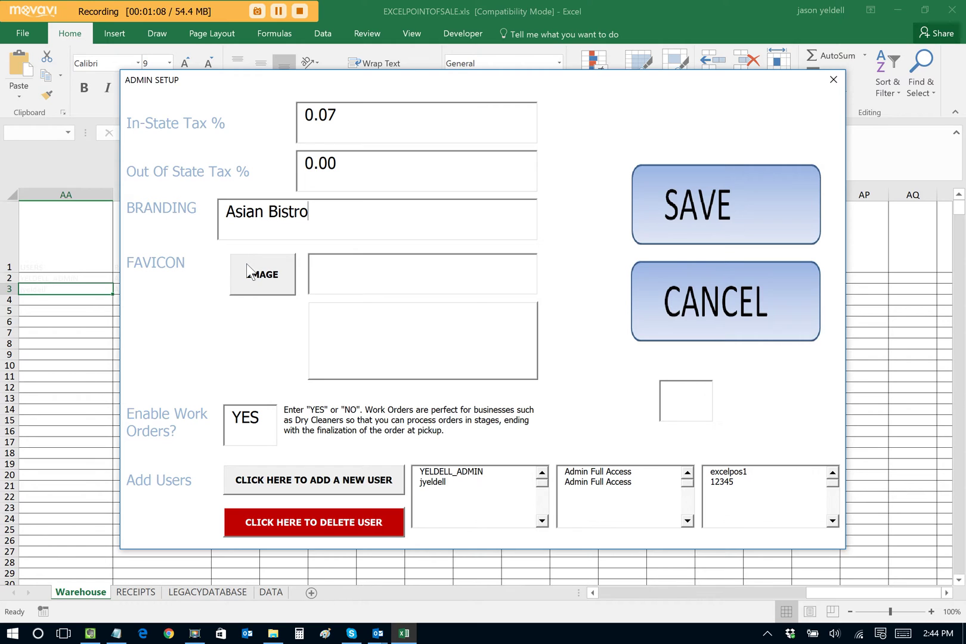
Load asianbistro.jpg from Pictures as the logo and save the admin settings.
{"action": "left_click", "coordinate": [248, 270]}
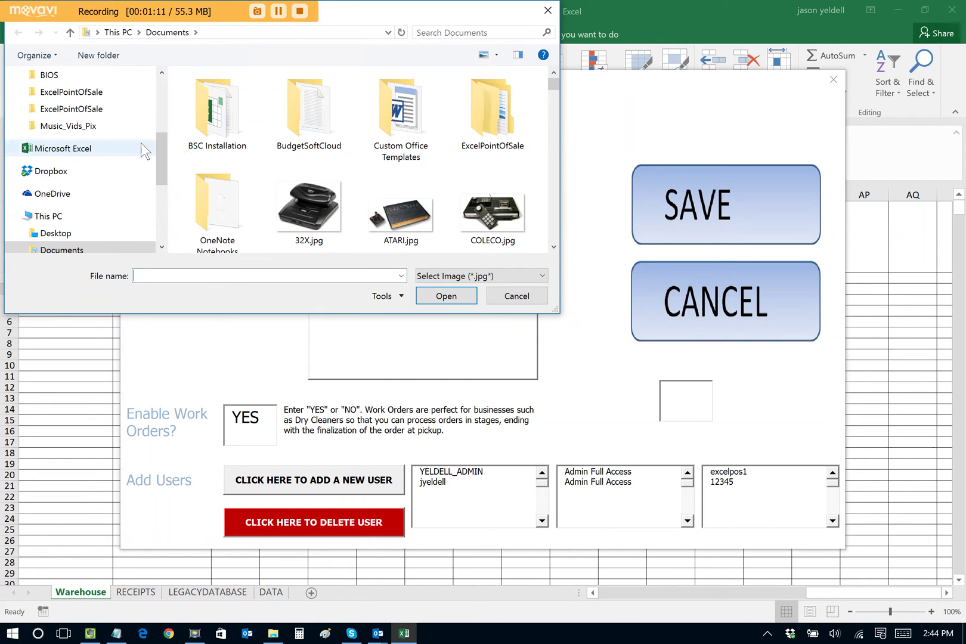
{"action": "scroll", "coordinate": [162, 166], "scroll_direction": "down", "scroll_amount": 3}
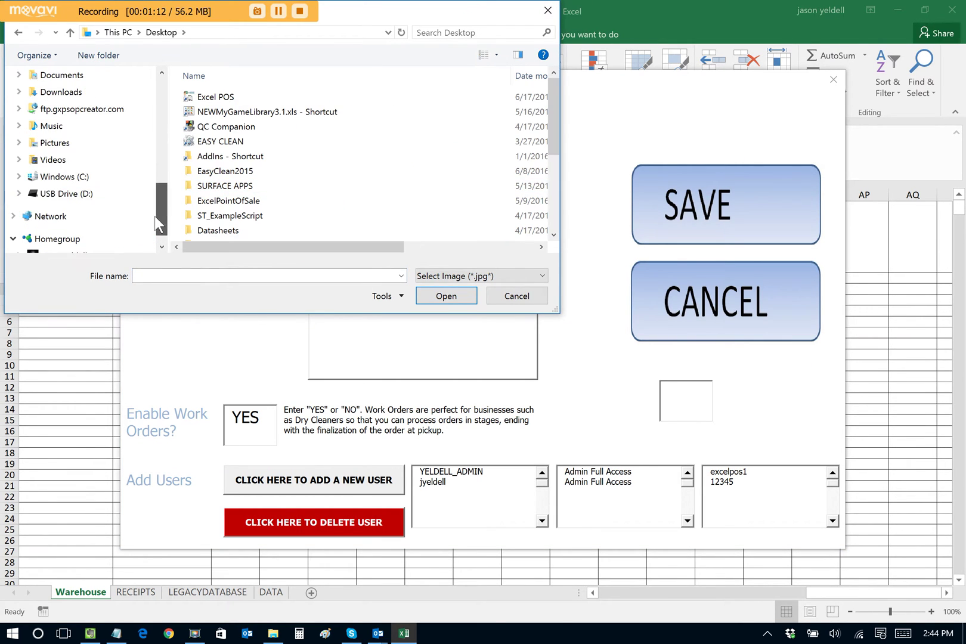
{"action": "left_click", "coordinate": [41, 143]}
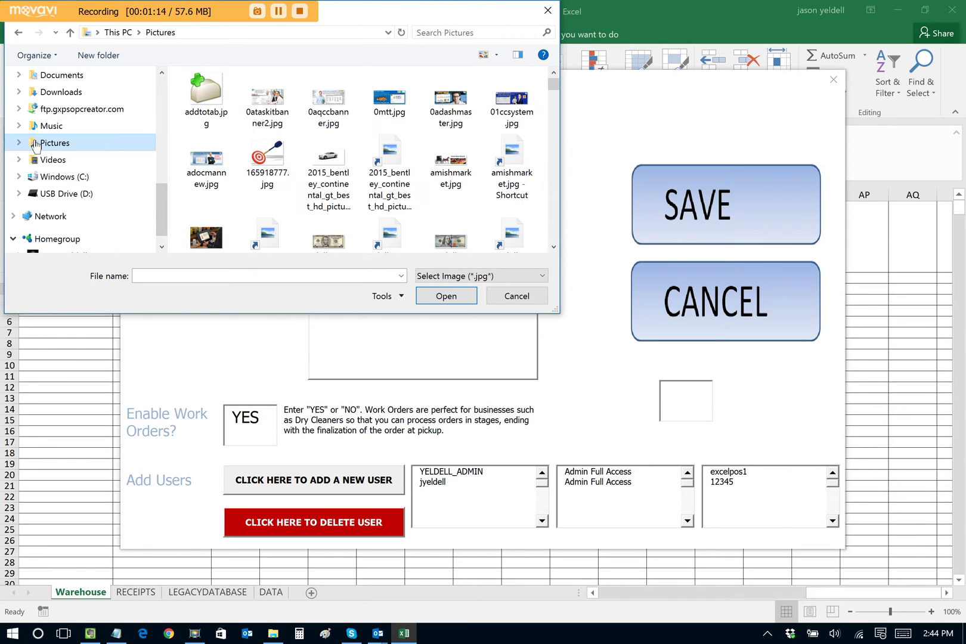
{"action": "left_click", "coordinate": [238, 275]}
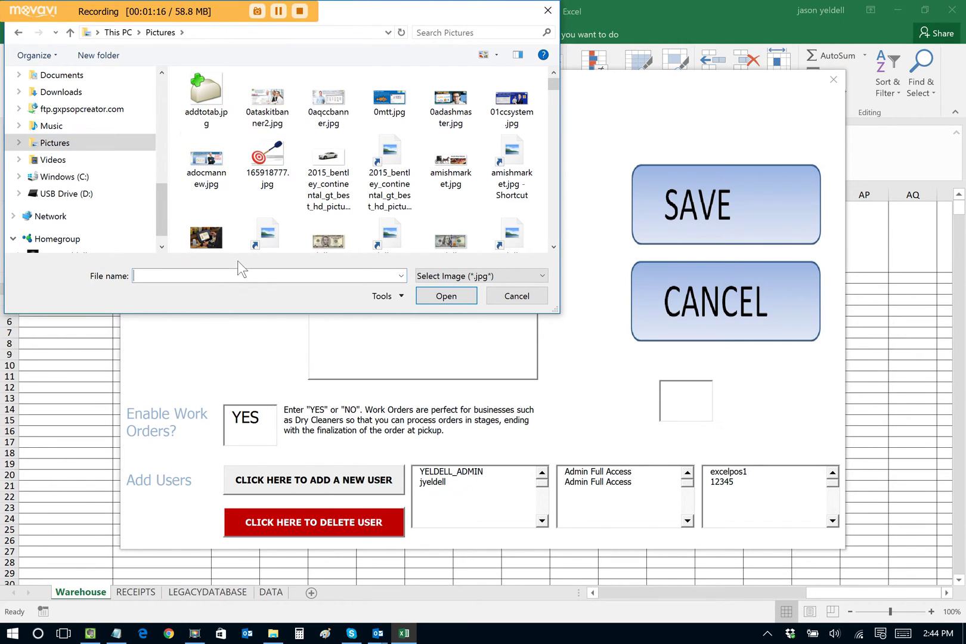
{"action": "type", "text": "asia"}
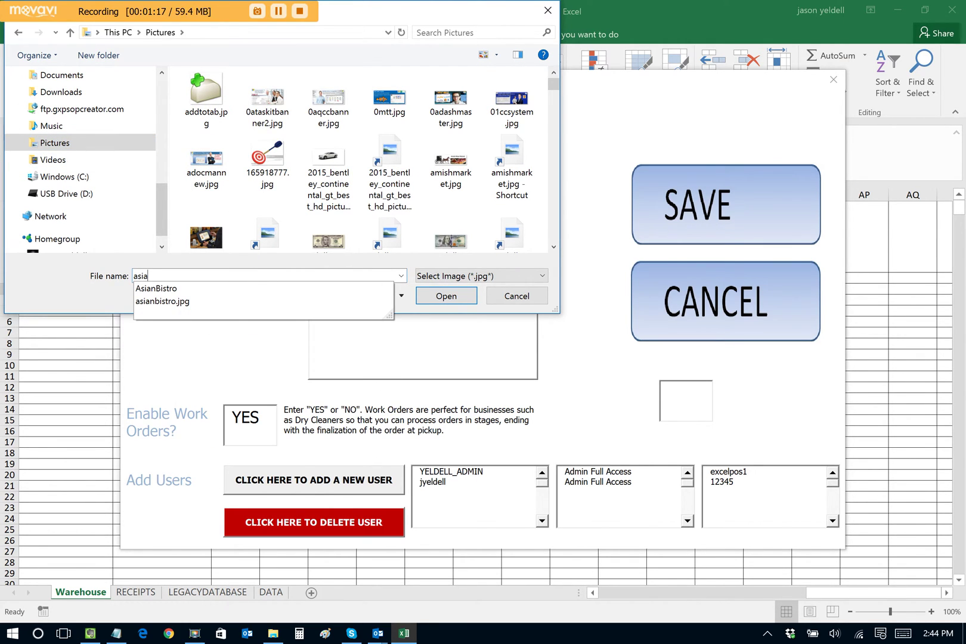
{"action": "left_click", "coordinate": [151, 301]}
{"action": "left_click", "coordinate": [446, 297]}
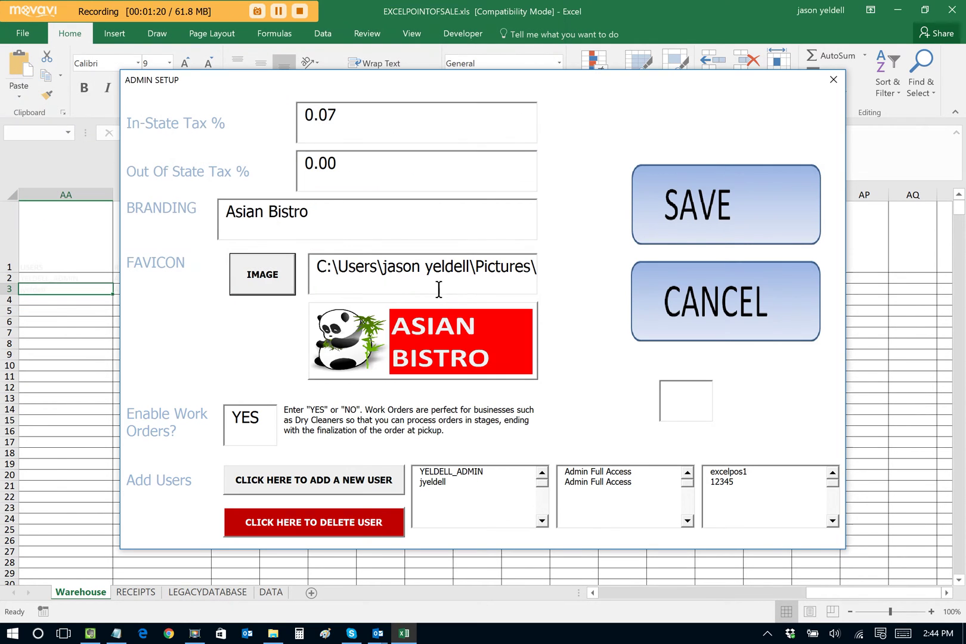
{"action": "left_click", "coordinate": [707, 215]}
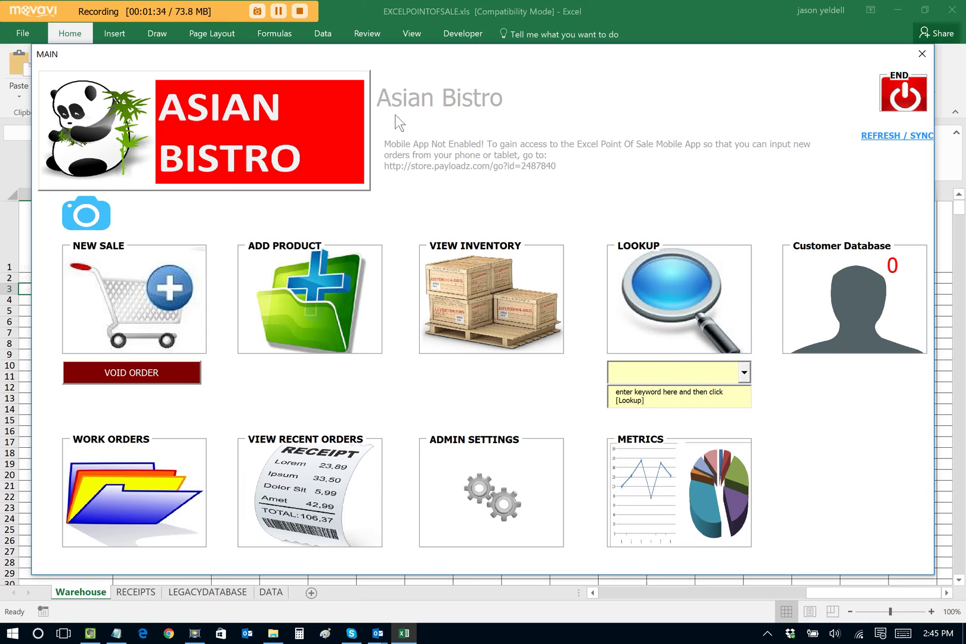
Open Add Product and log in with the staff user ID and password.
{"action": "left_click", "coordinate": [317, 283]}
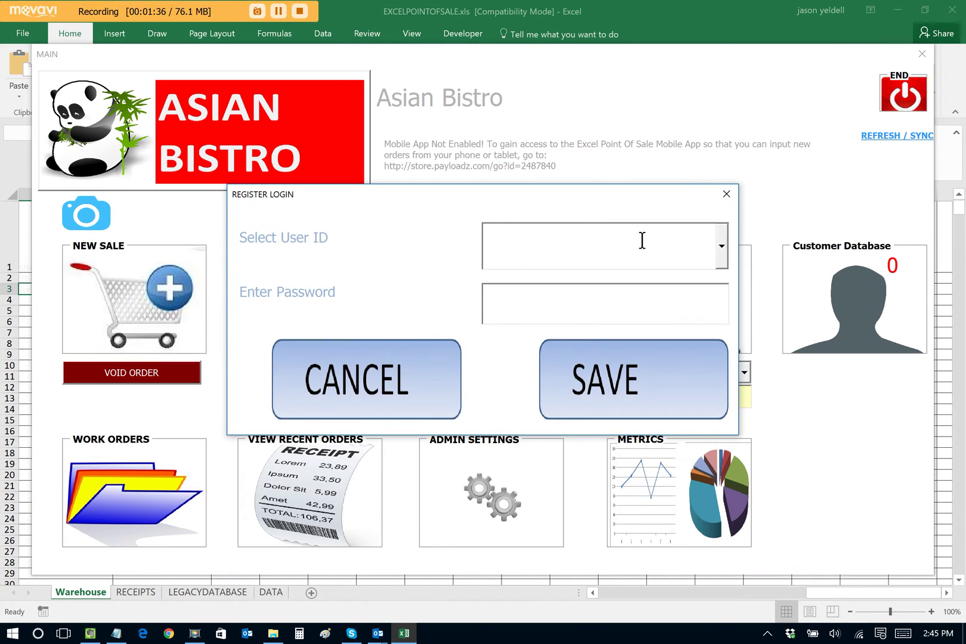
{"action": "left_click", "coordinate": [723, 247]}
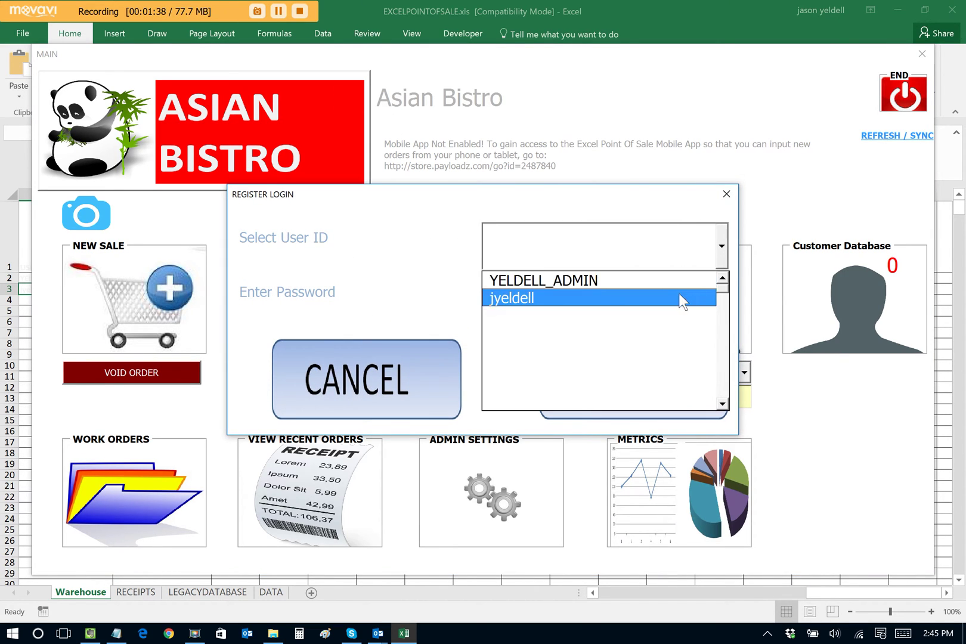
{"action": "left_click", "coordinate": [679, 295]}
{"action": "left_click", "coordinate": [653, 303]}
{"action": "type", "text": "*****"}
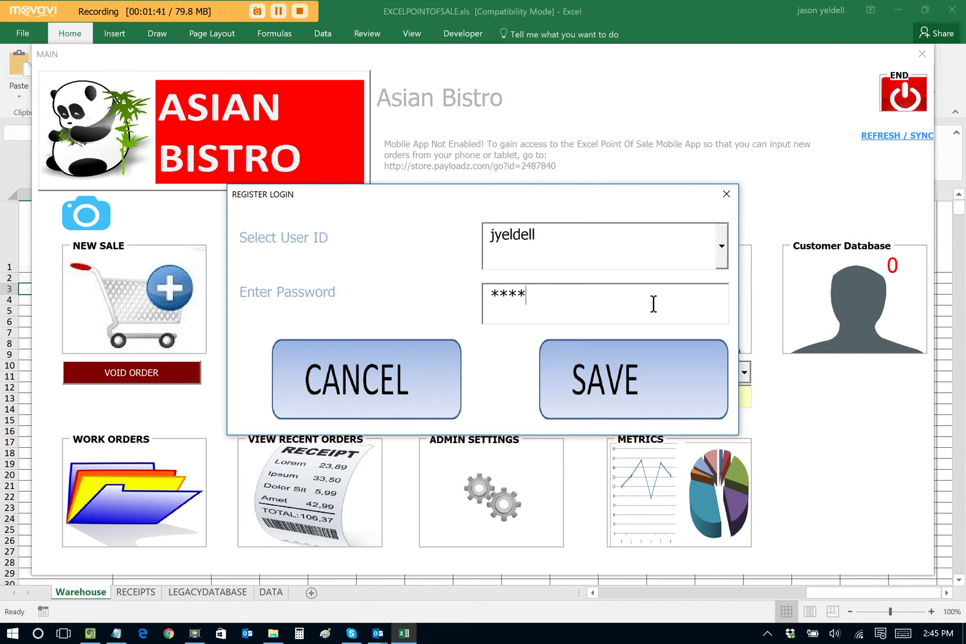
{"action": "left_click", "coordinate": [636, 360]}
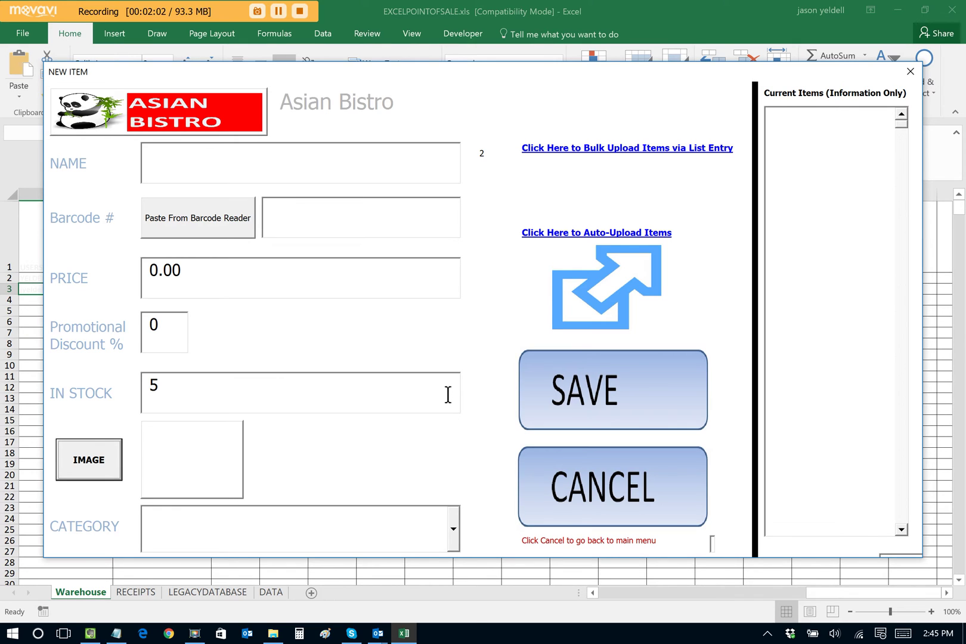
Start auto-upload and choose the AsianBistro folder as the product source.
{"action": "left_click", "coordinate": [616, 293]}
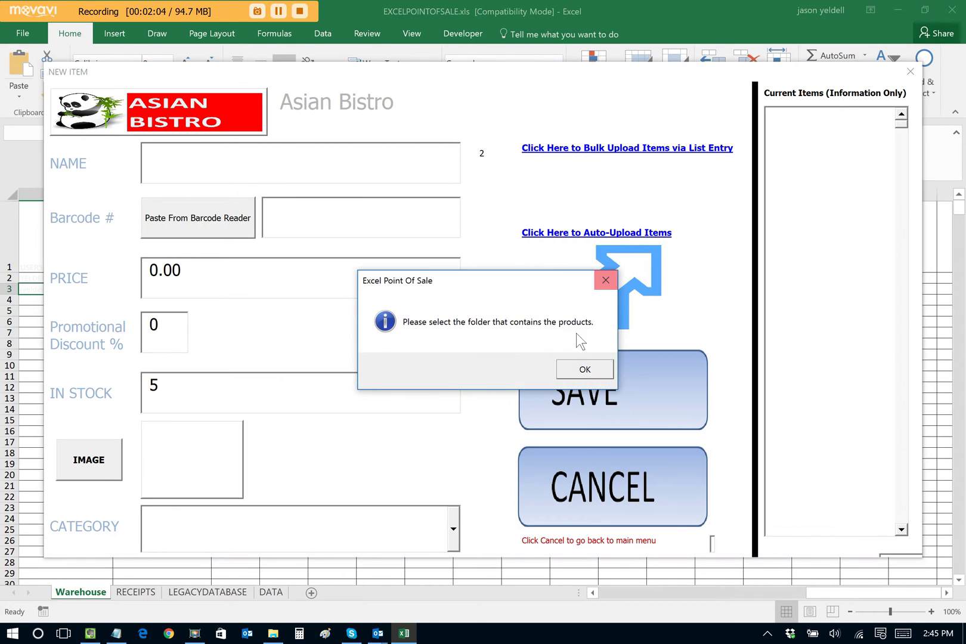
{"action": "left_click", "coordinate": [570, 369]}
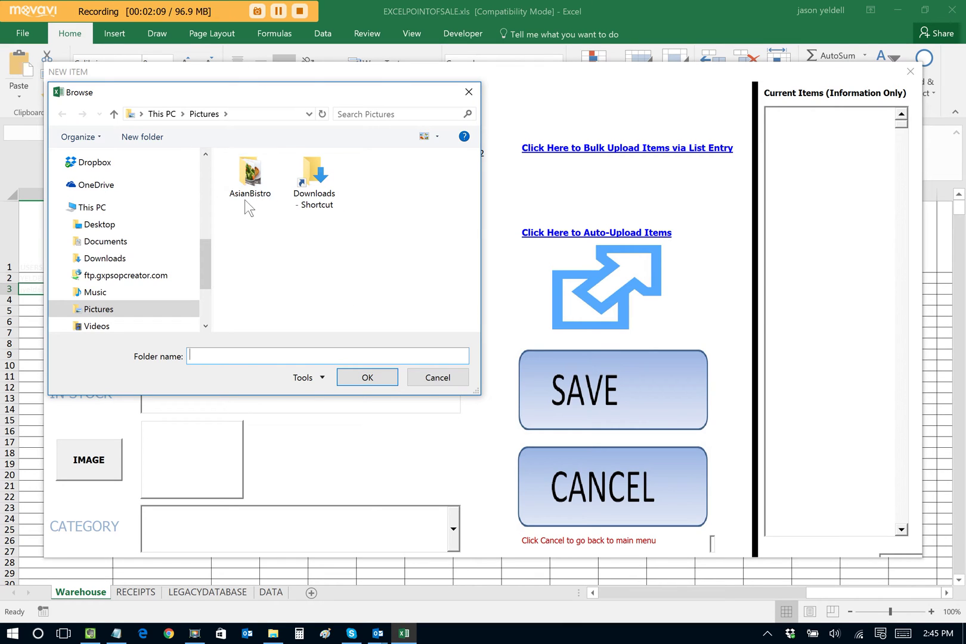
{"action": "double_click", "coordinate": [253, 179]}
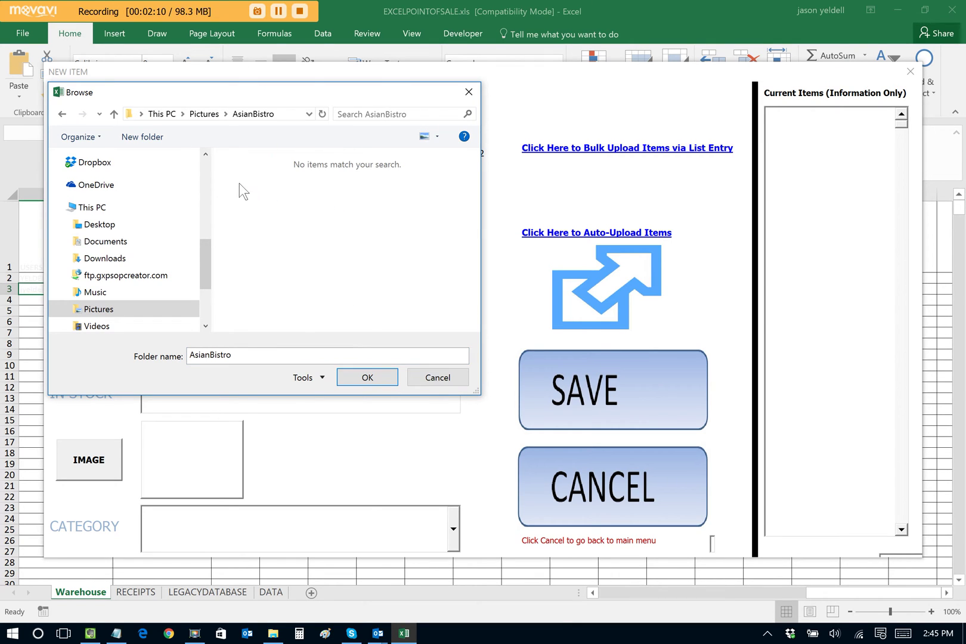
{"action": "left_click", "coordinate": [358, 380]}
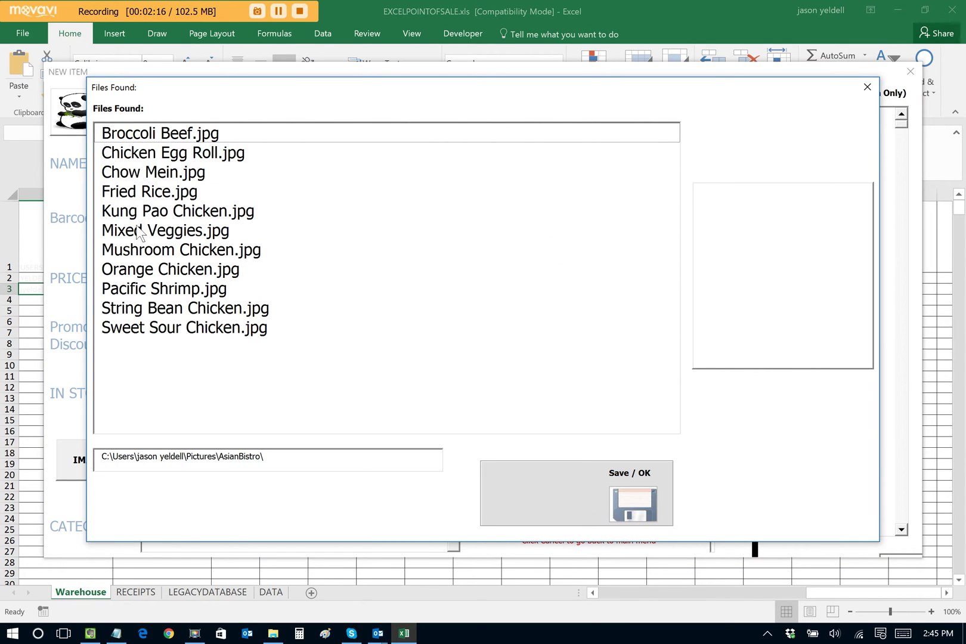
Preview the found dish images, from Broccoli Beef to String Bean Chicken, and accept the import.
{"action": "left_click", "coordinate": [152, 138]}
{"action": "left_click", "coordinate": [149, 154]}
{"action": "left_click", "coordinate": [157, 173]}
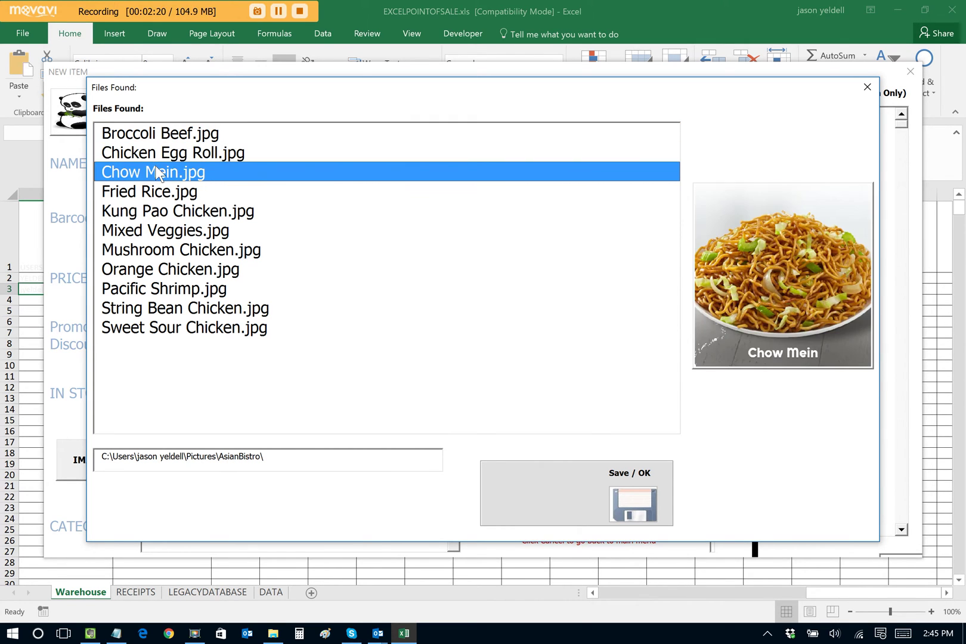
{"action": "left_click", "coordinate": [154, 192]}
{"action": "left_click", "coordinate": [153, 213]}
{"action": "left_click", "coordinate": [162, 232]}
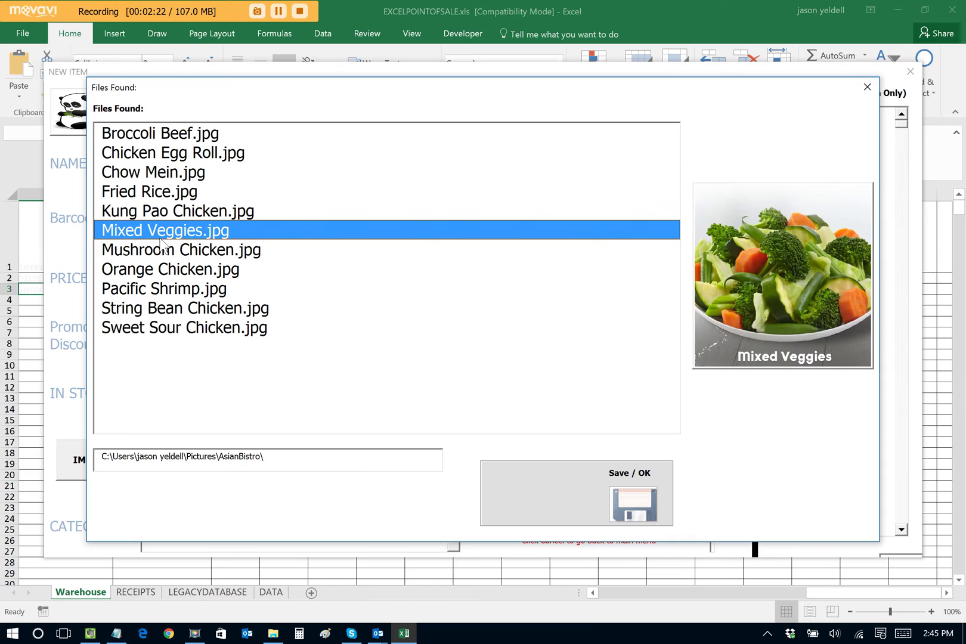
{"action": "left_click", "coordinate": [162, 251]}
{"action": "left_click", "coordinate": [169, 273]}
{"action": "left_click", "coordinate": [179, 293]}
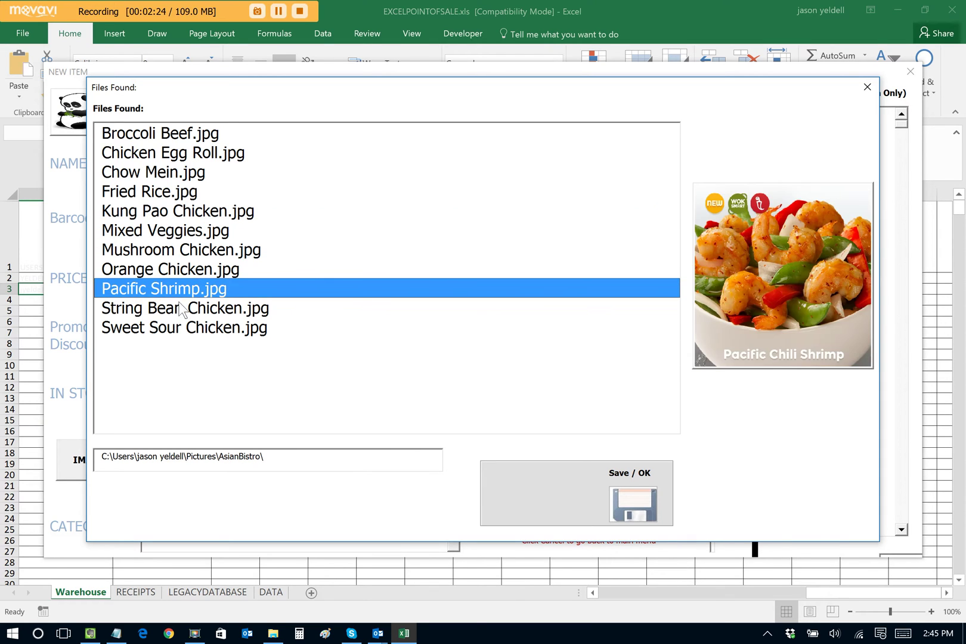
{"action": "left_click", "coordinate": [182, 310]}
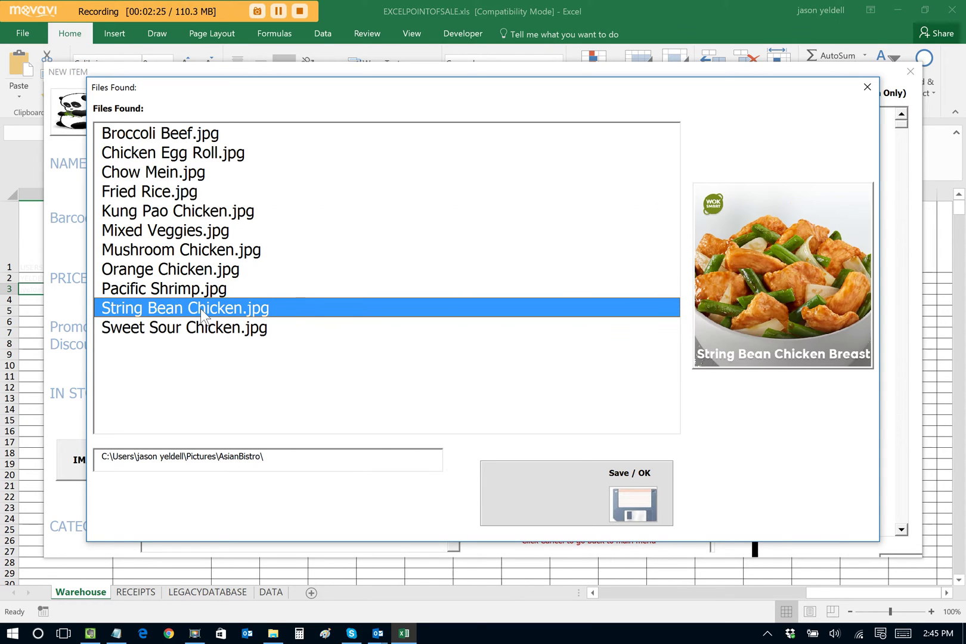
{"action": "left_click", "coordinate": [633, 504]}
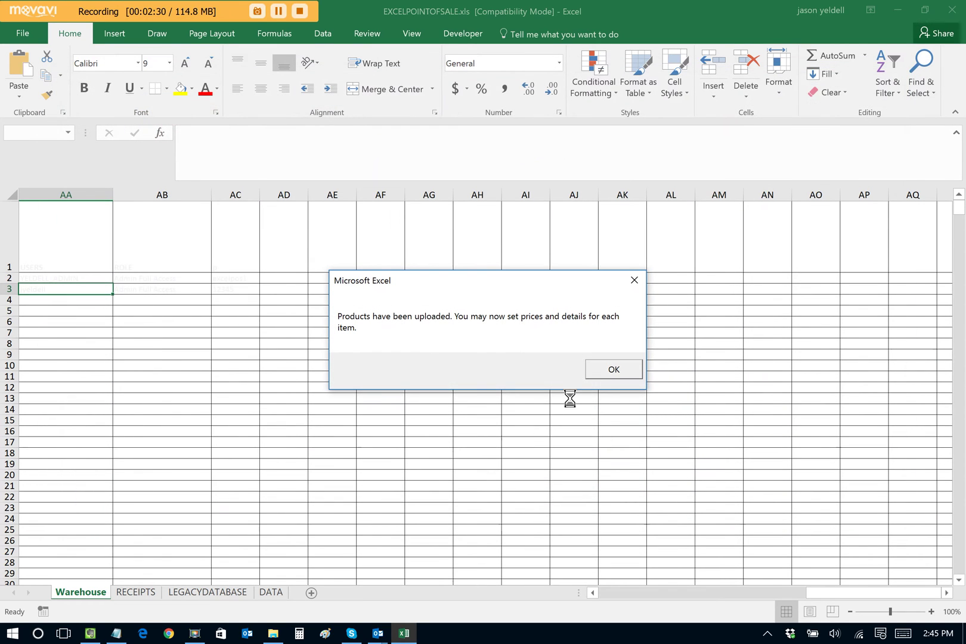
Dismiss the upload message and reprice Chicken Egg Roll to 2.99 and Pacific Shrimp to 19.99.
{"action": "left_click", "coordinate": [613, 372]}
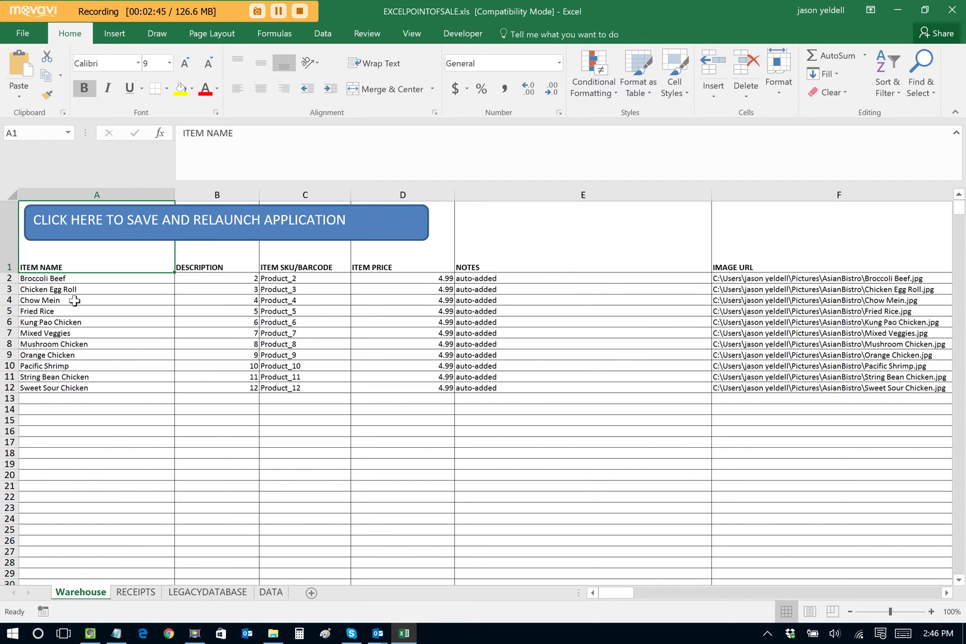
{"action": "left_click", "coordinate": [434, 290]}
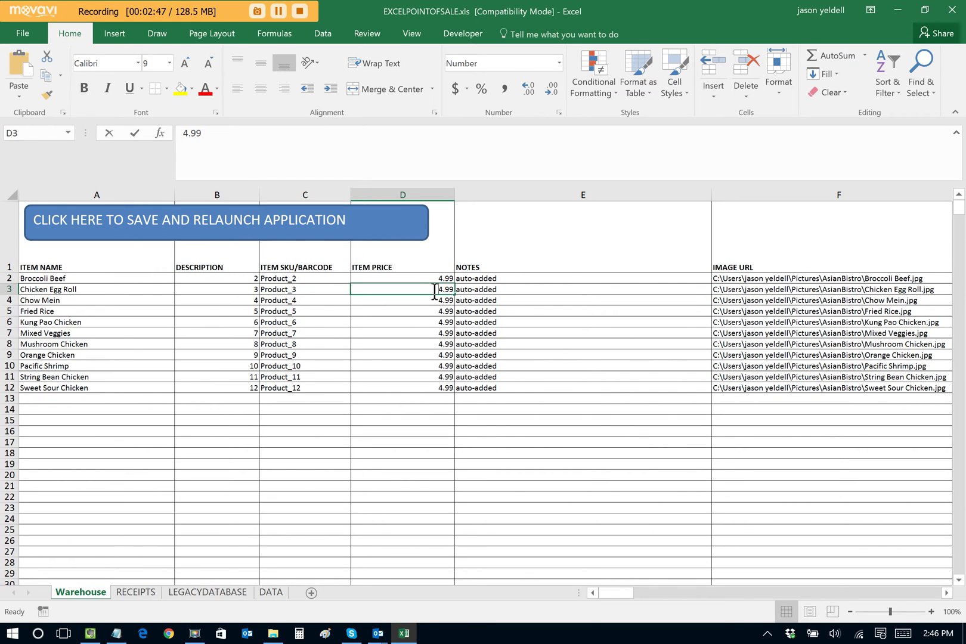
{"action": "type", "text": "2.99"}
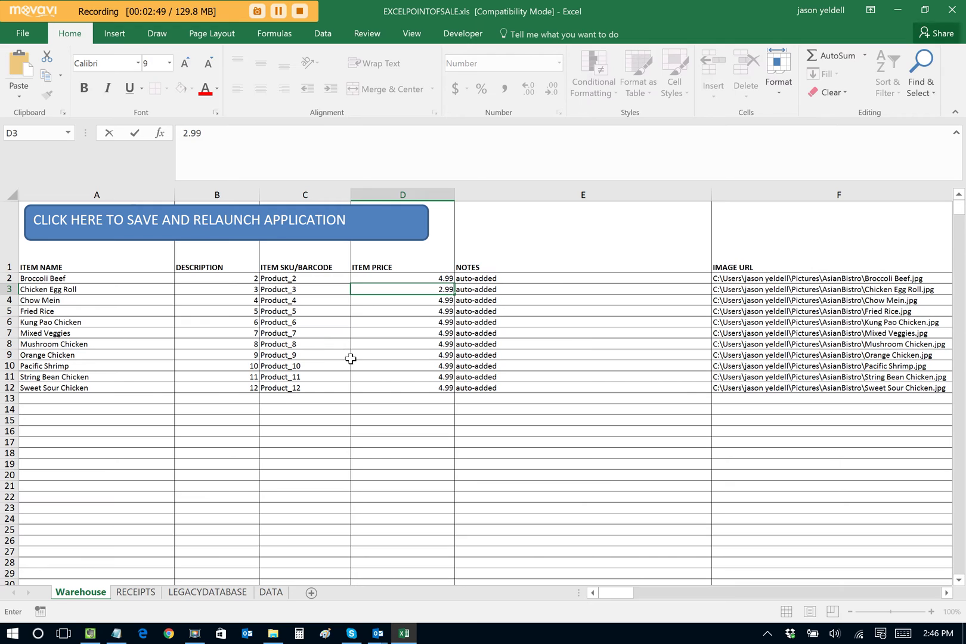
{"action": "left_click", "coordinate": [422, 364]}
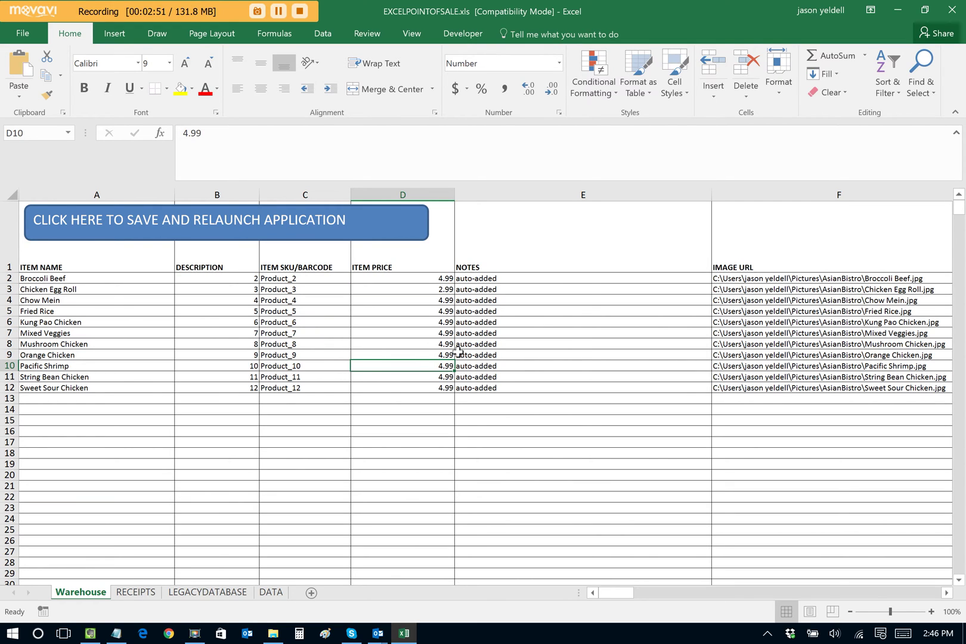
{"action": "type", "text": "19.99"}
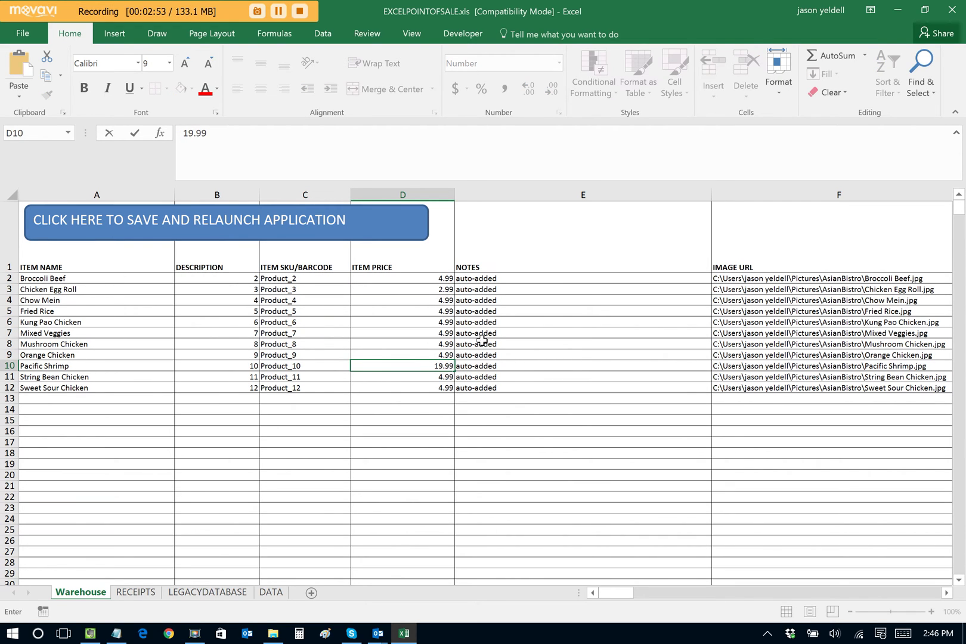
Save the workbook and relaunch the Asian Bistro point-of-sale application.
{"action": "left_click", "coordinate": [24, 33]}
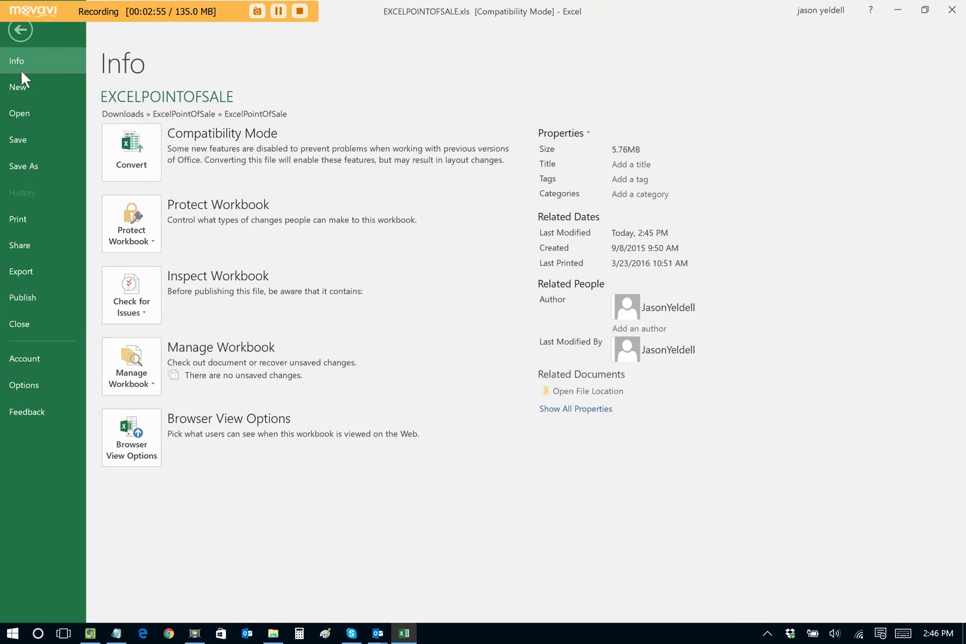
{"action": "left_click", "coordinate": [32, 137]}
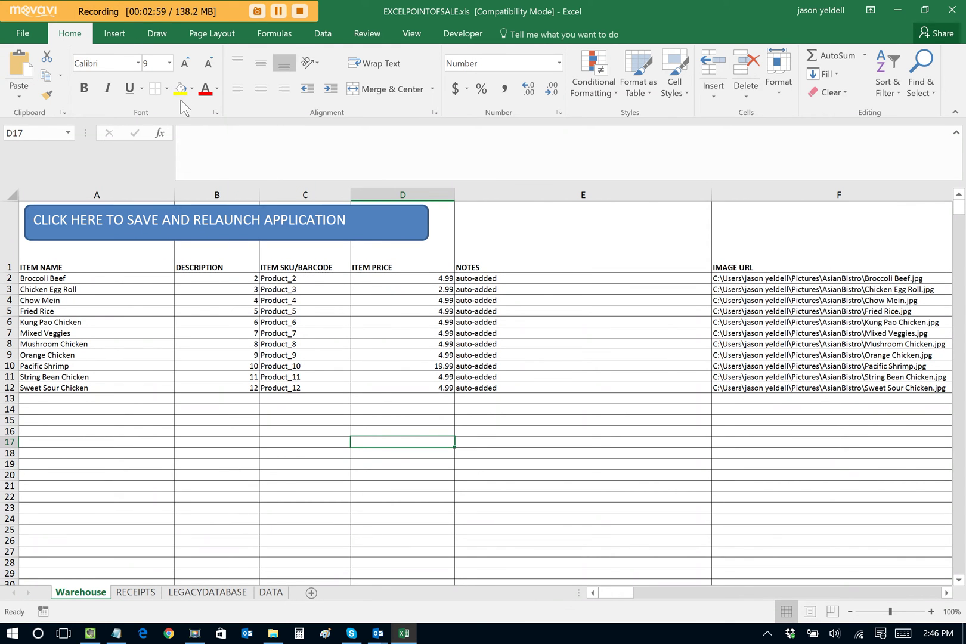
{"action": "left_click", "coordinate": [517, 475]}
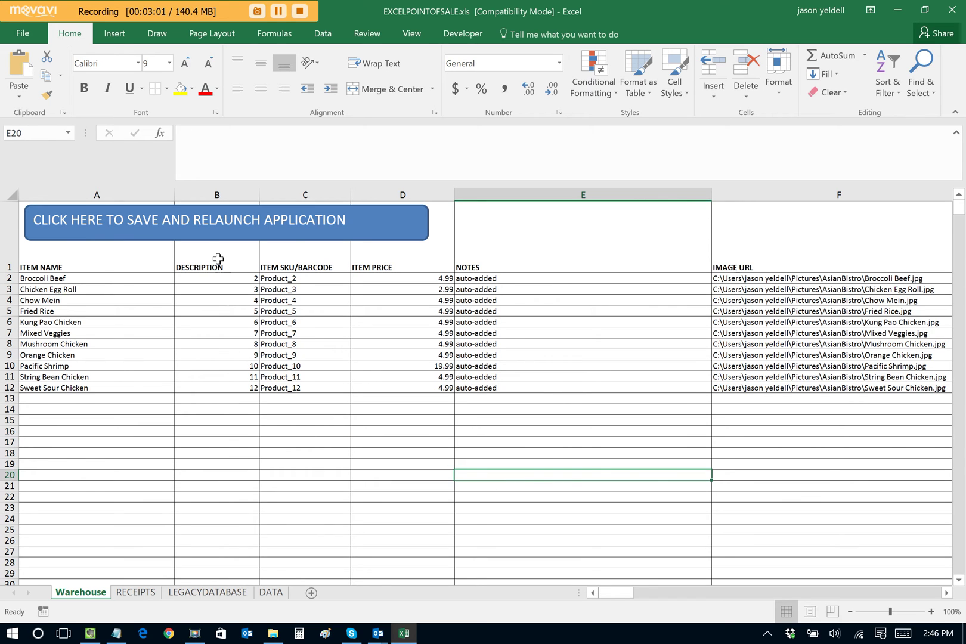
{"action": "left_click", "coordinate": [212, 220]}
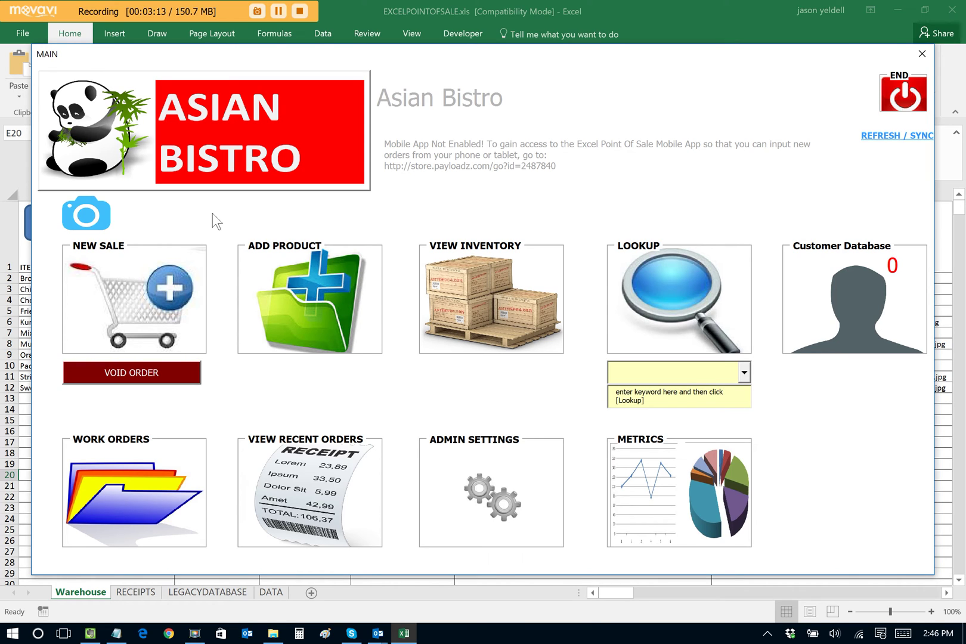
Start a new sale with the staff cashier and add Chow Mein and Orange Chicken.
{"action": "left_click", "coordinate": [138, 297]}
{"action": "left_click", "coordinate": [718, 255]}
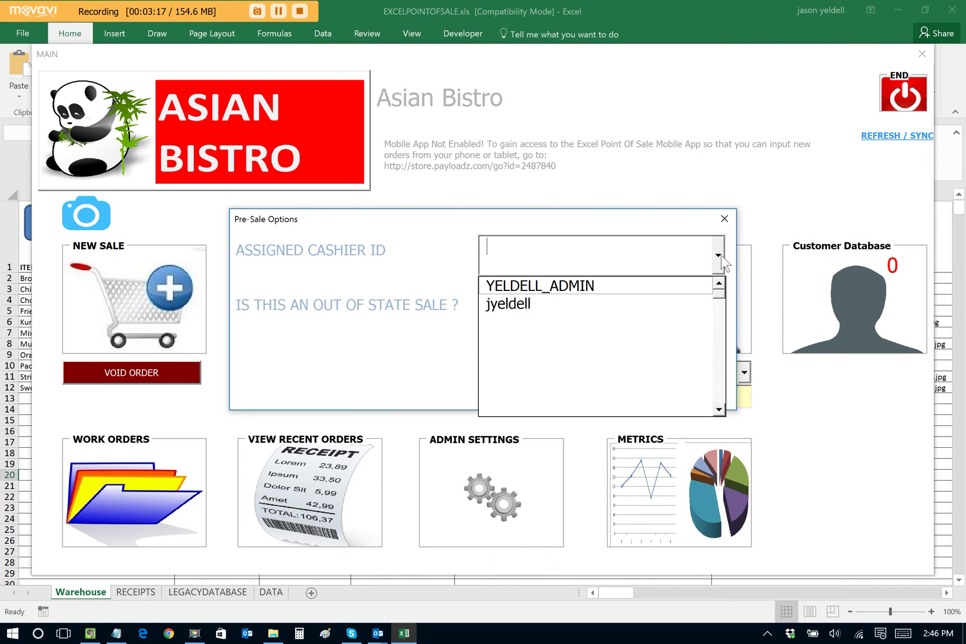
{"action": "left_click", "coordinate": [673, 302]}
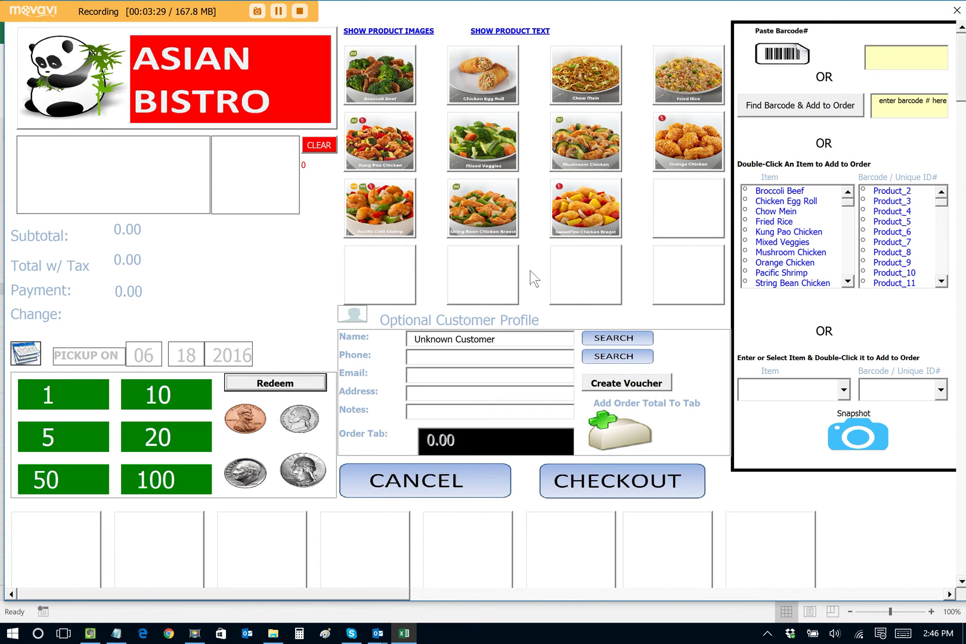
{"action": "left_click", "coordinate": [585, 76]}
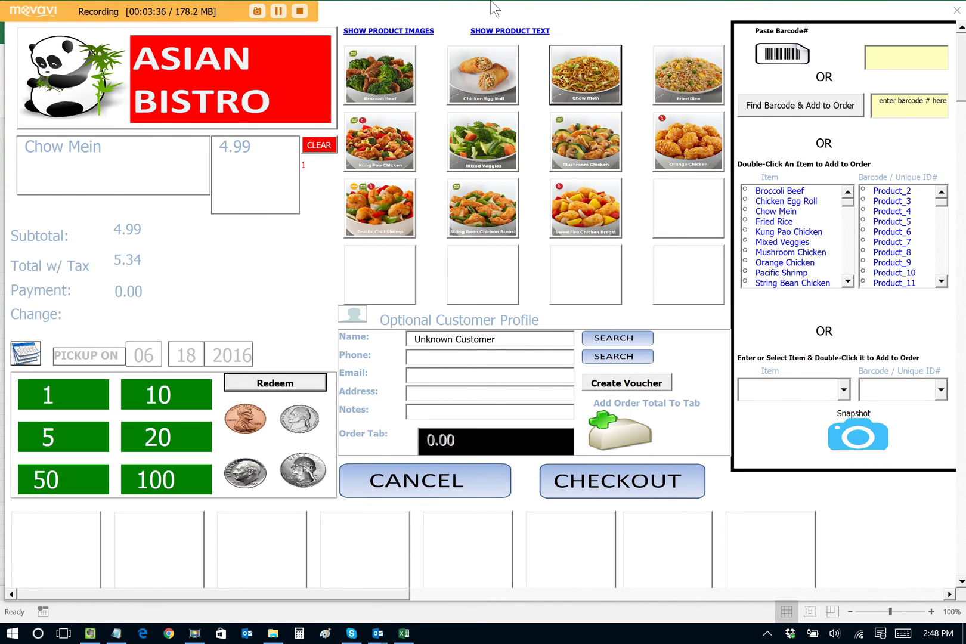
{"action": "left_click", "coordinate": [695, 146]}
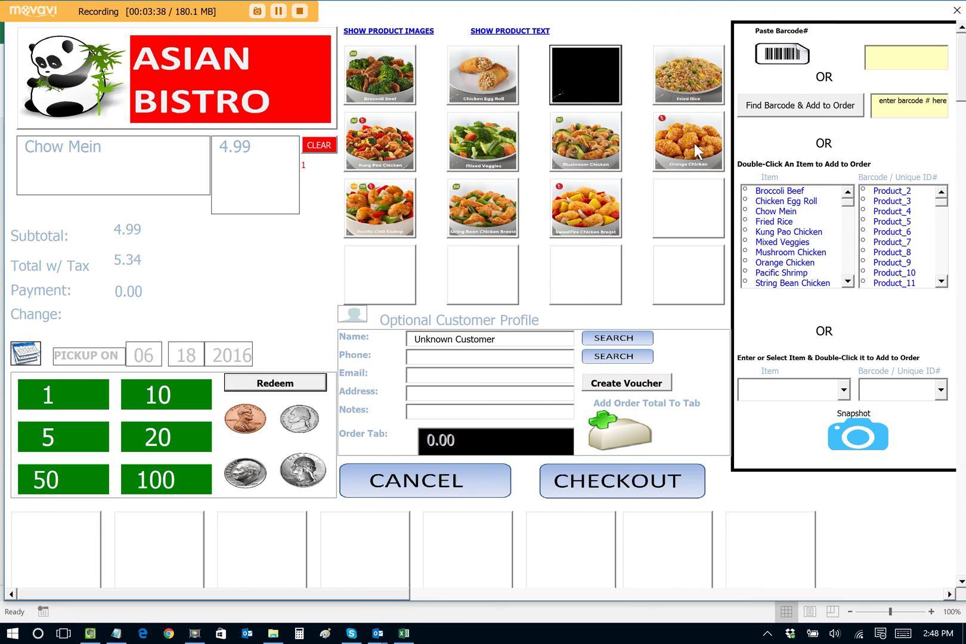
Add Fried Rice to the order and switch the product tiles to text names.
{"action": "left_click", "coordinate": [676, 66]}
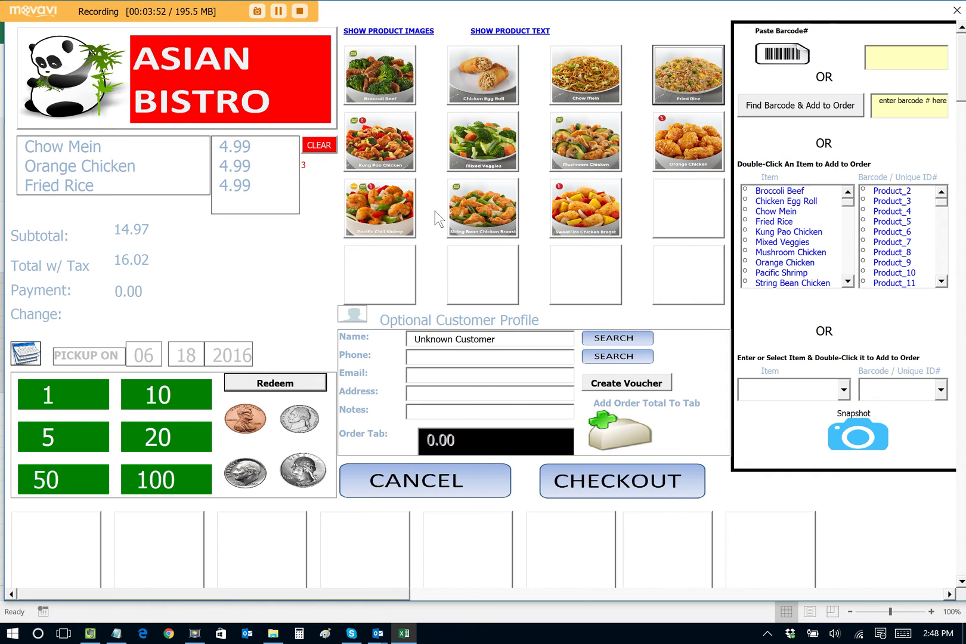
{"action": "left_click", "coordinate": [497, 31]}
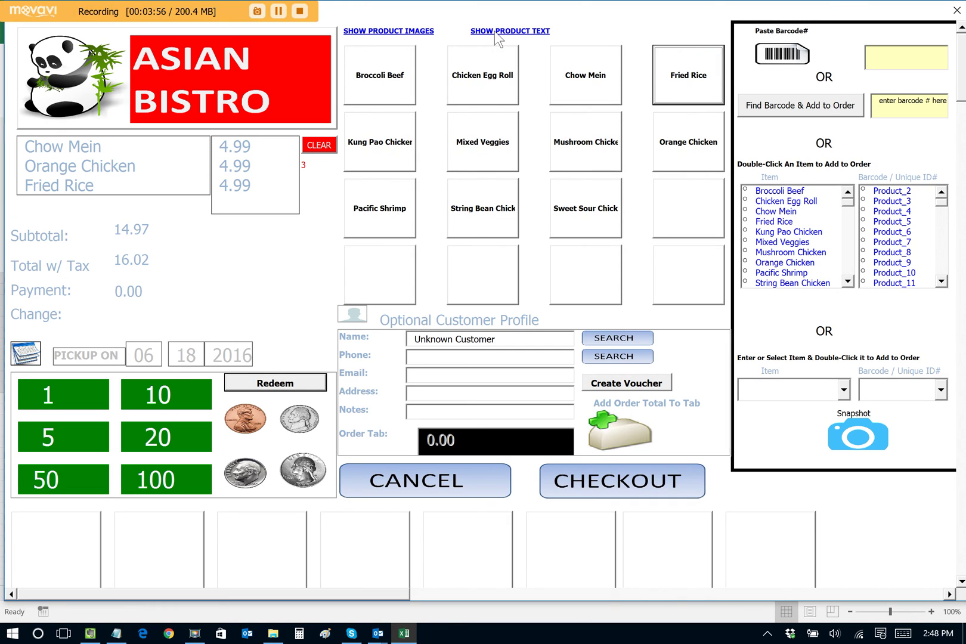
Switch back to product pictures and add String Bean Chicken to the order.
{"action": "left_click", "coordinate": [499, 225]}
{"action": "left_click", "coordinate": [388, 32]}
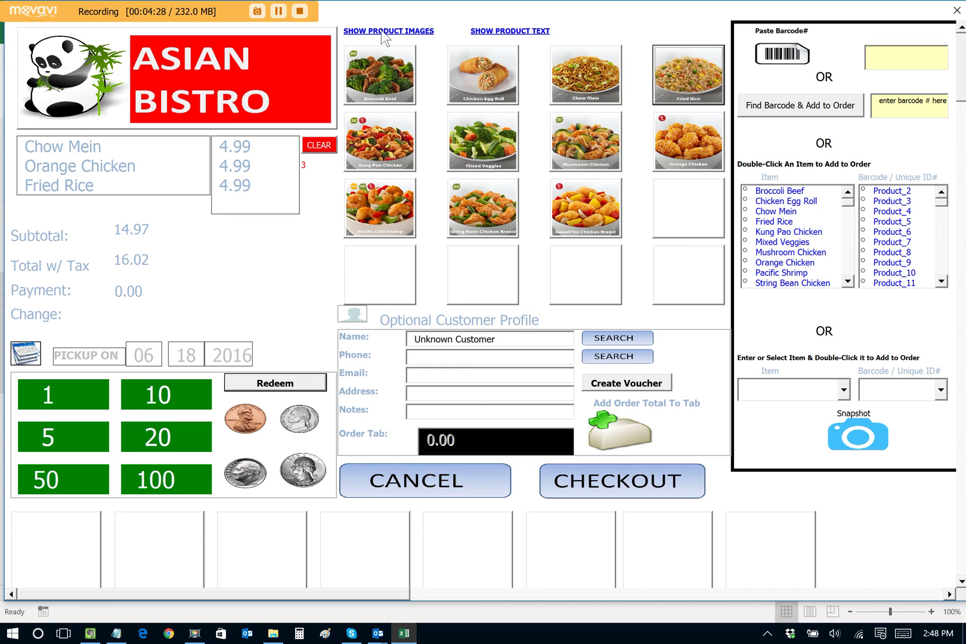
{"action": "left_click", "coordinate": [486, 206]}
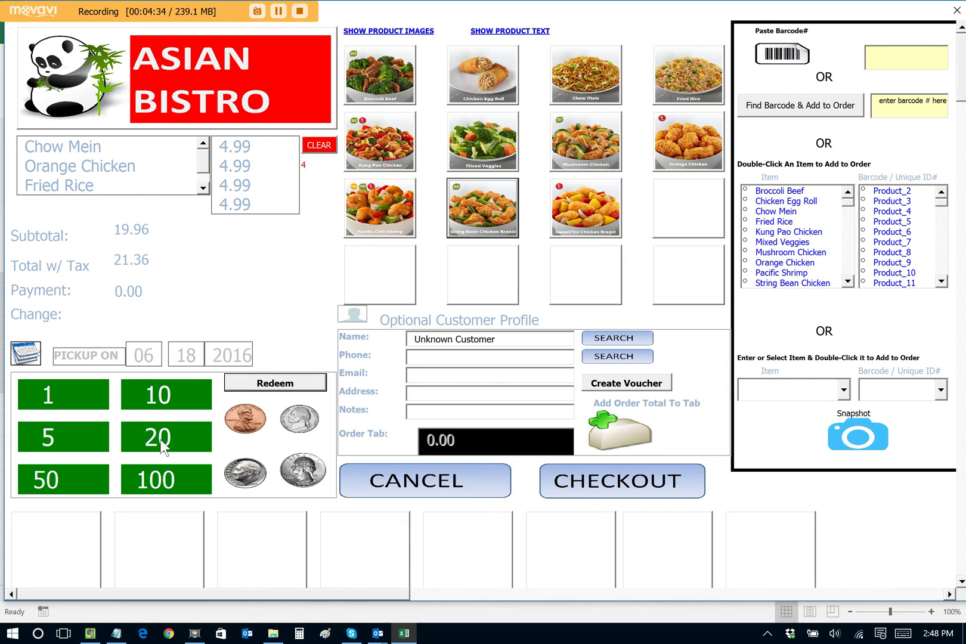
Check out with a 100 cash payment, confirming 78.64 change.
{"action": "left_click", "coordinate": [160, 477]}
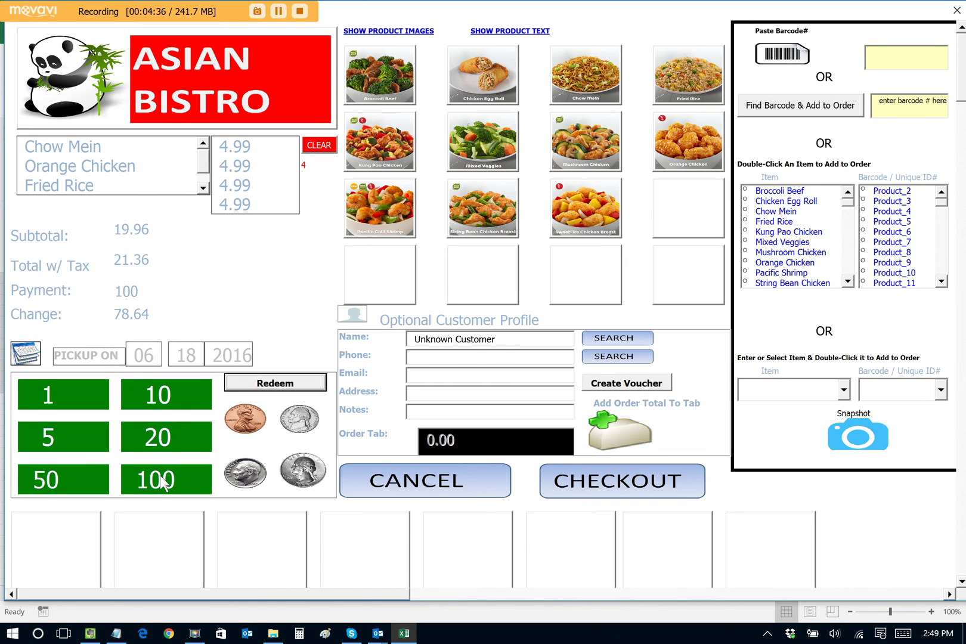
{"action": "left_click", "coordinate": [620, 477]}
{"action": "left_click", "coordinate": [333, 182]}
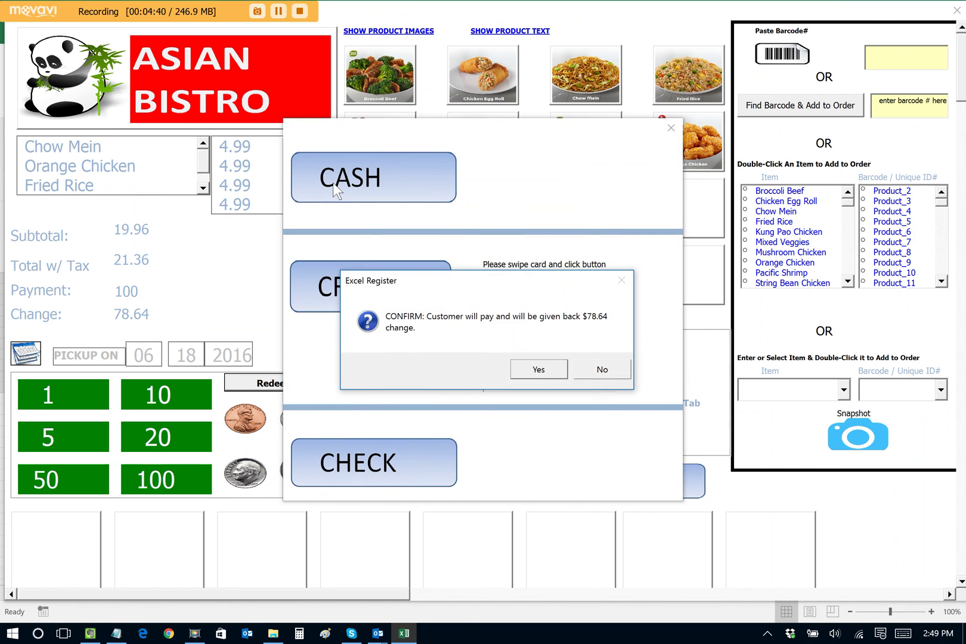
{"action": "left_click", "coordinate": [554, 376]}
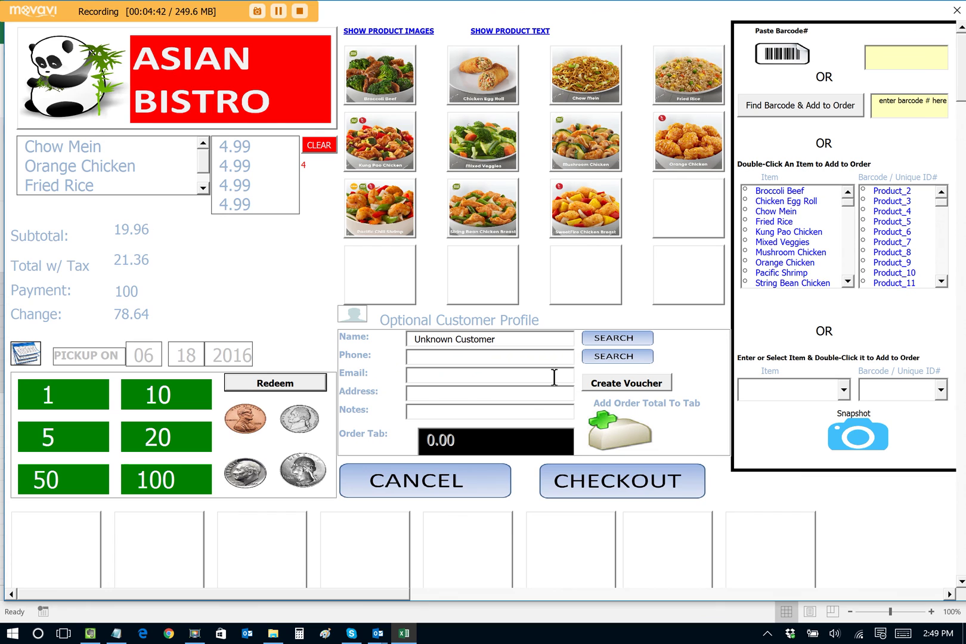